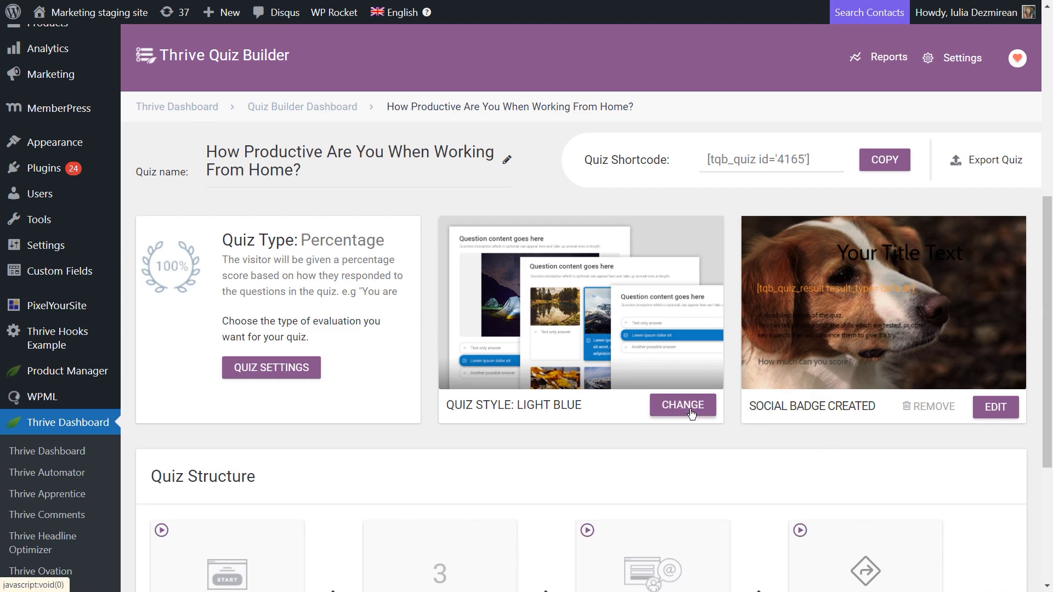
- Change the quiz style to the Minimalist template
click(683, 411)
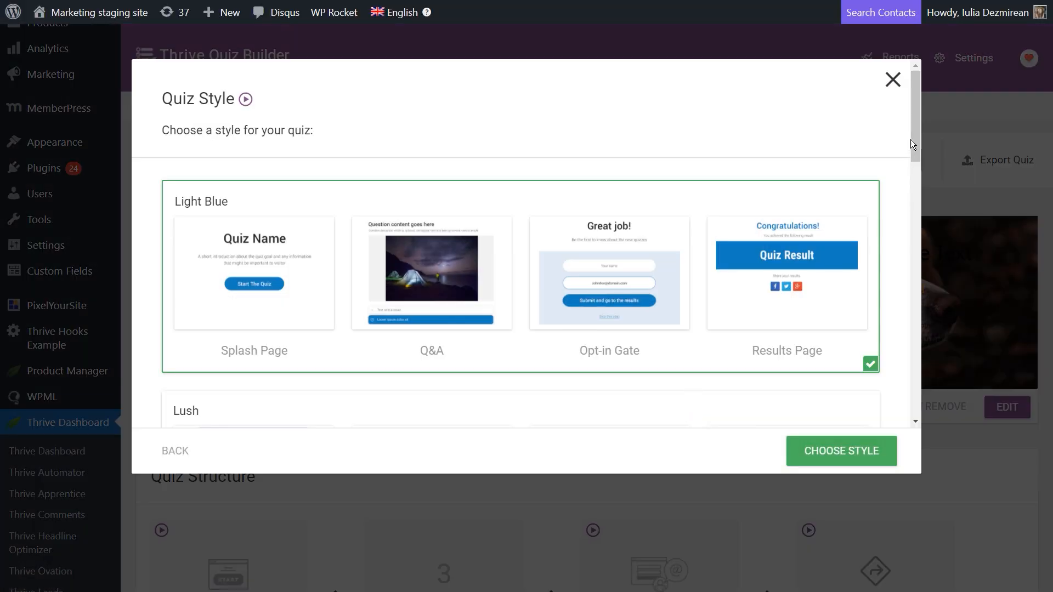
drag(917, 128, 935, 254)
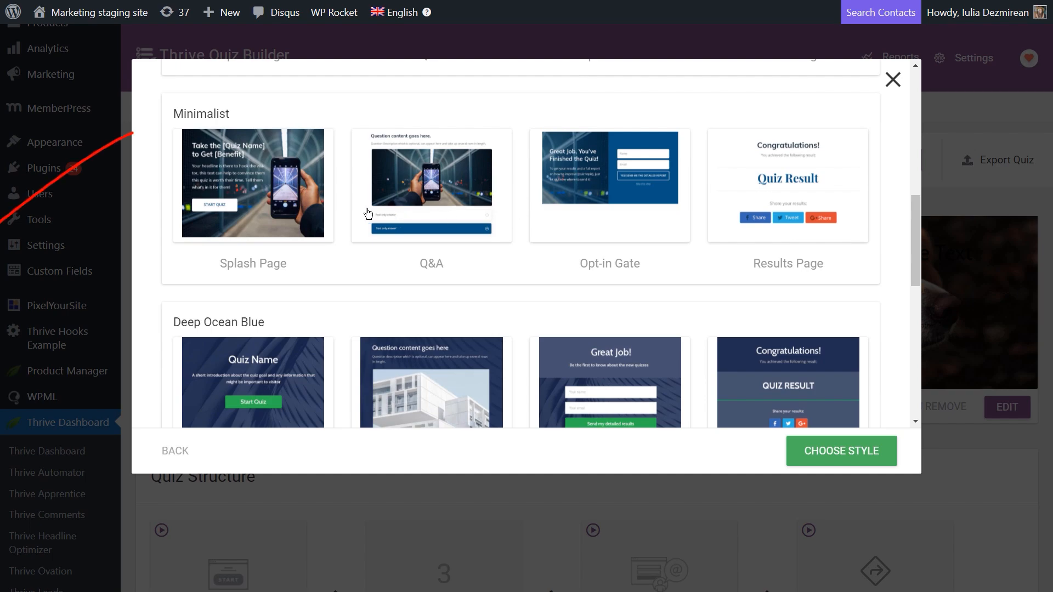
click(597, 240)
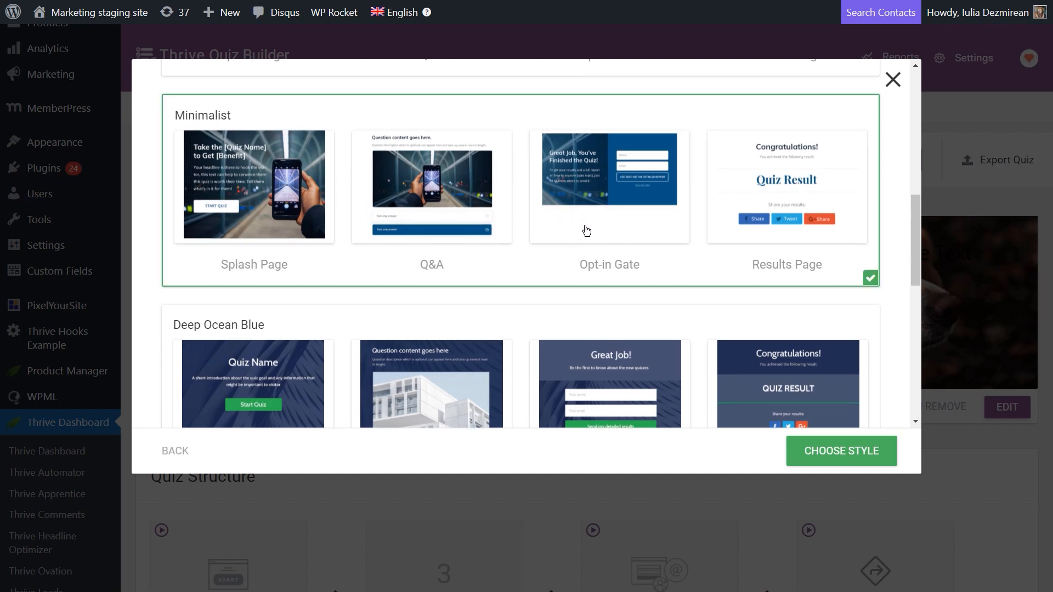
click(828, 452)
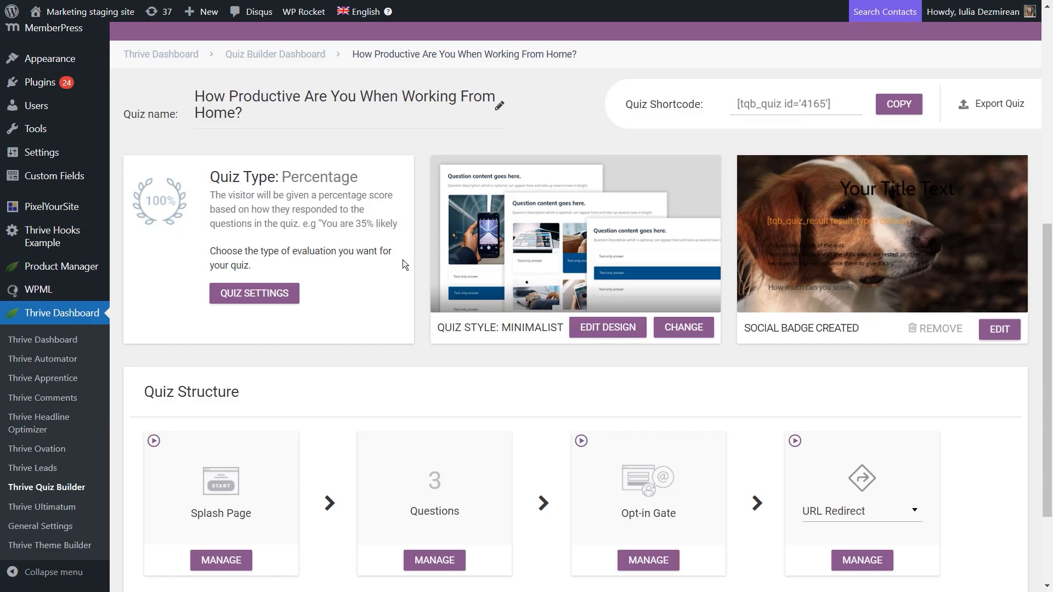
- Open the quiz style's design for editing and set the main colour of the questions layout to #245d36
scroll(548, 329, down, 1)
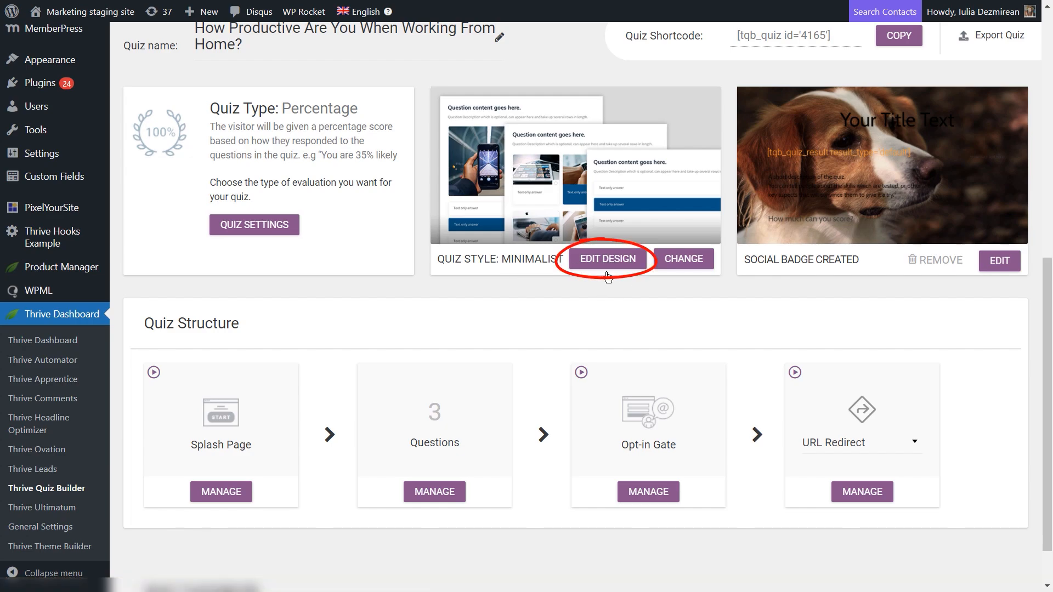
click(596, 259)
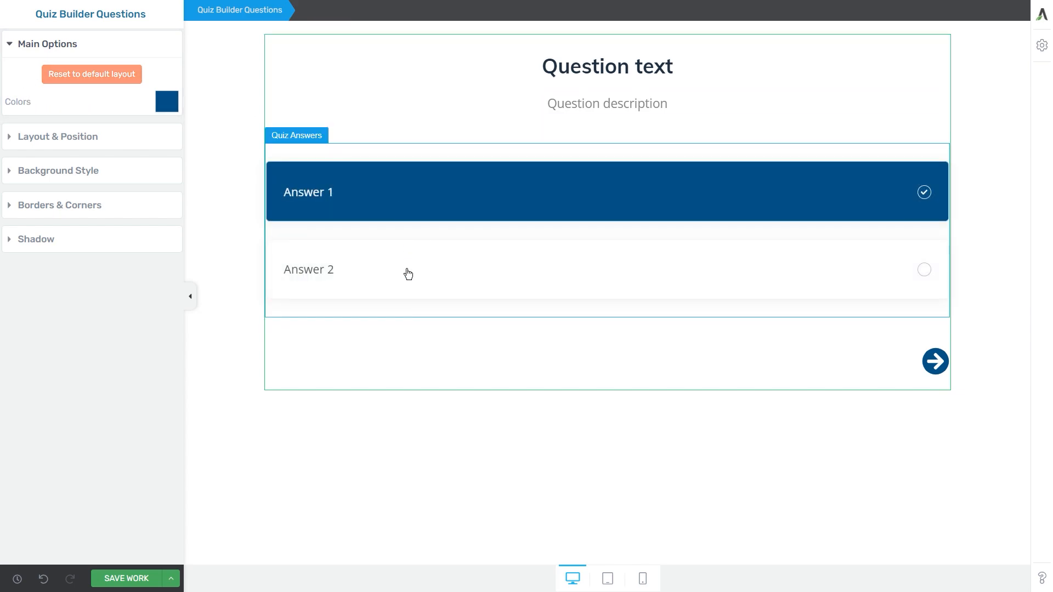
click(168, 100)
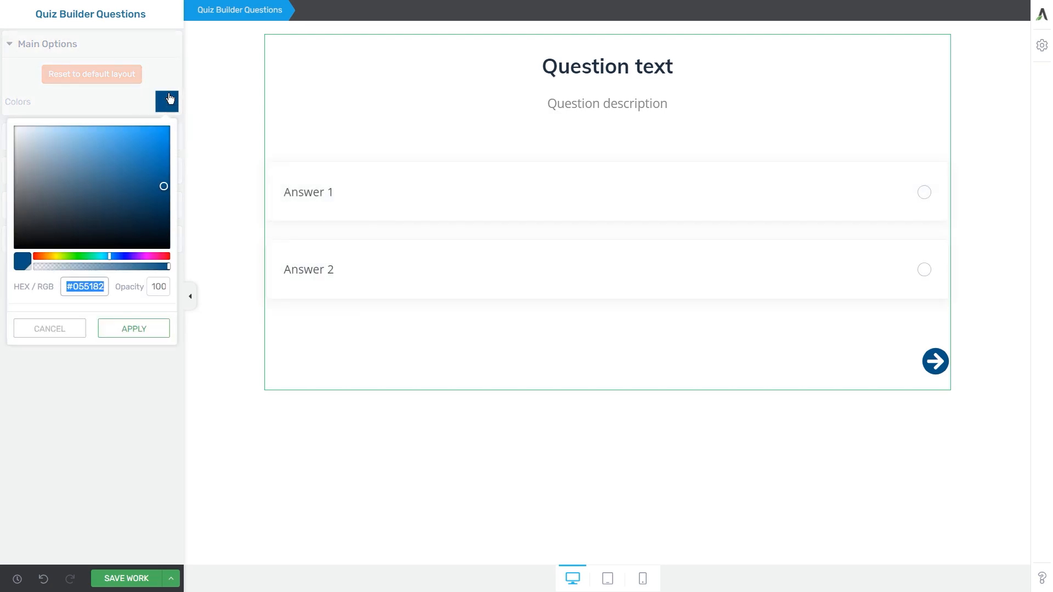
text(#245d36)
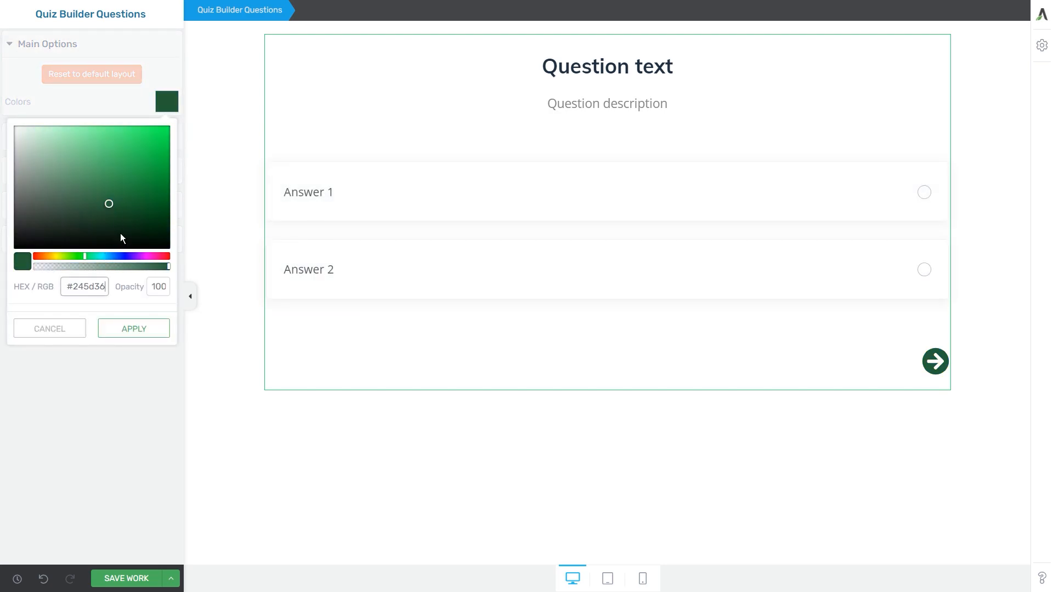
click(140, 339)
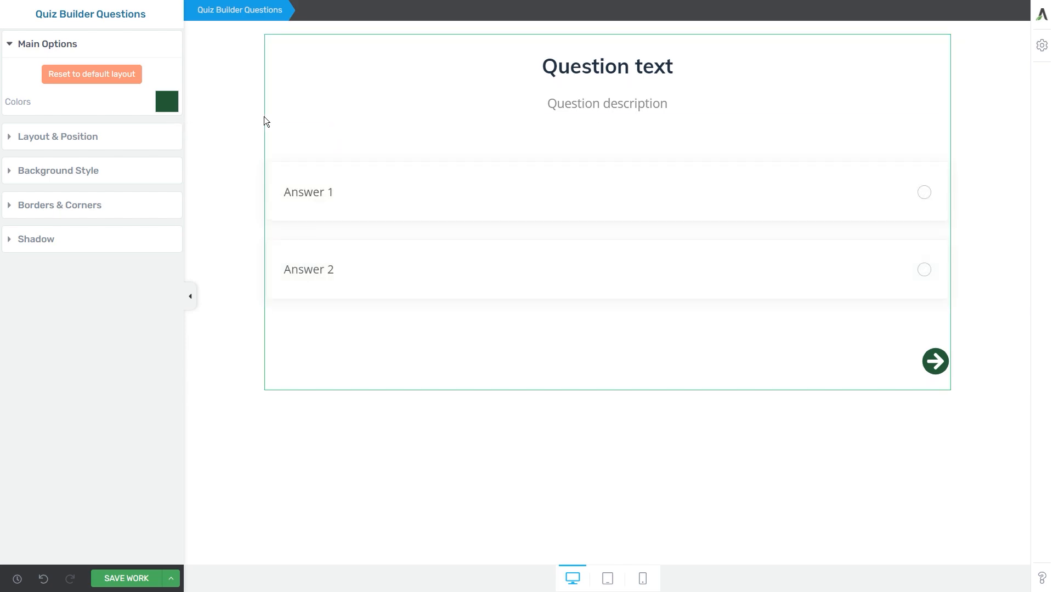
- Set the question block's top margin to 71 px and its alignment to centre
click(31, 137)
drag(101, 159, 101, 94)
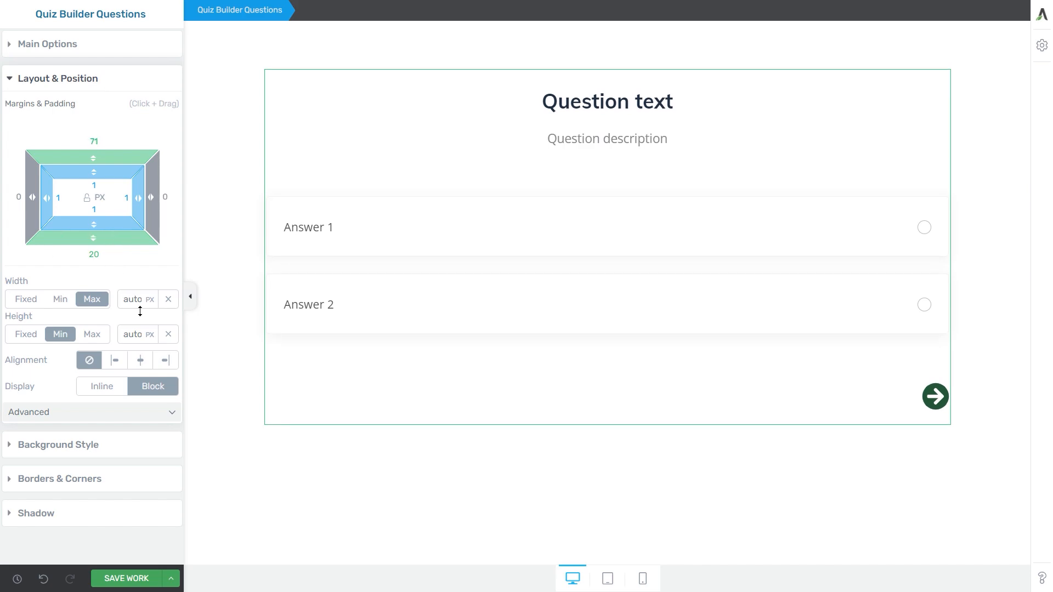
click(140, 361)
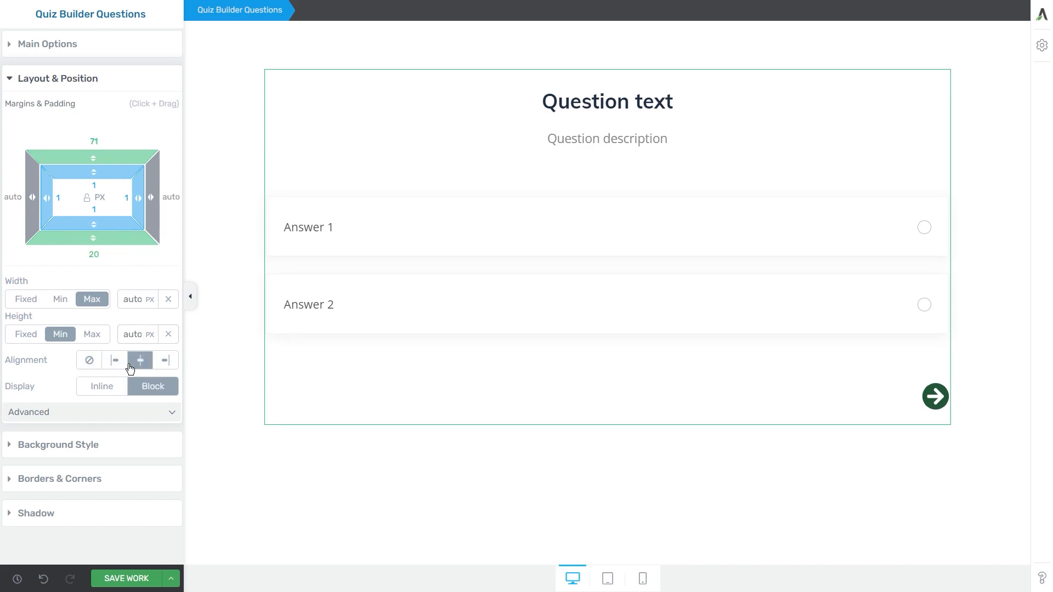
click(83, 83)
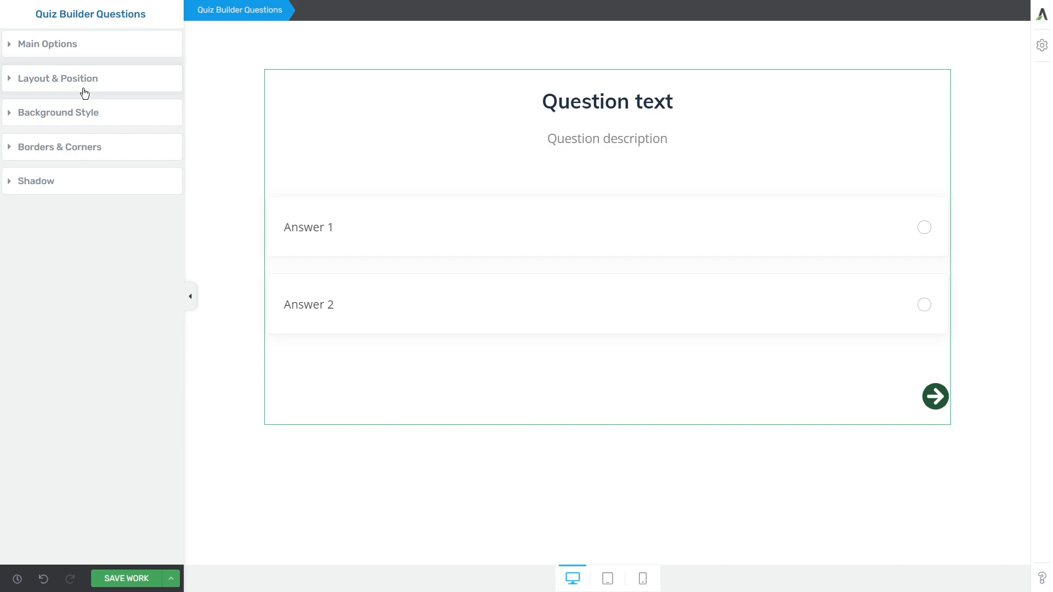
- Add a static background image to the question block, using the media library picture of stacked macarons with chocolate sauce
click(78, 121)
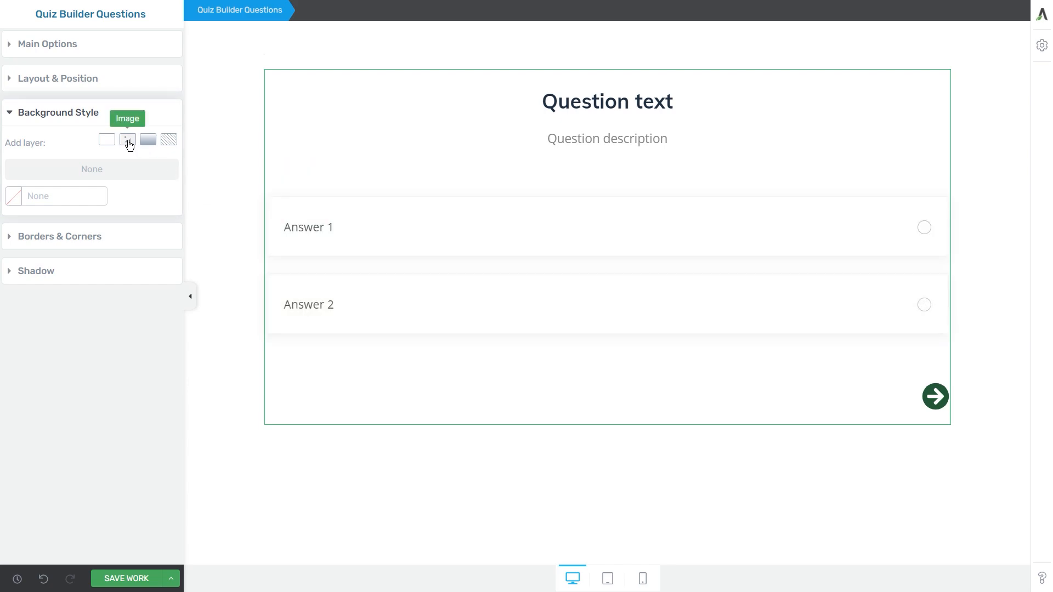
click(128, 141)
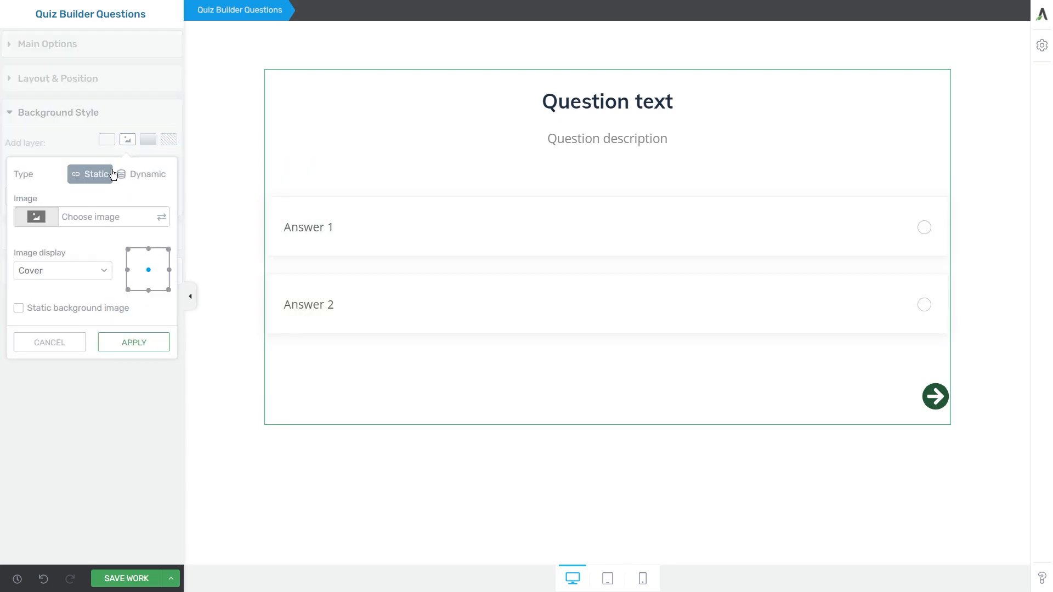
click(61, 225)
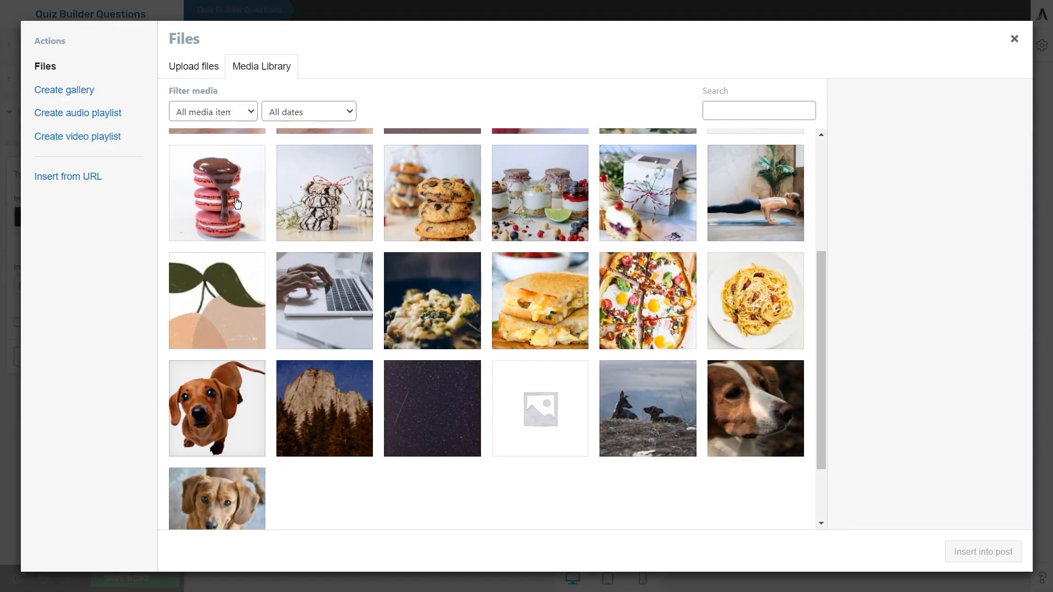
click(217, 192)
click(957, 549)
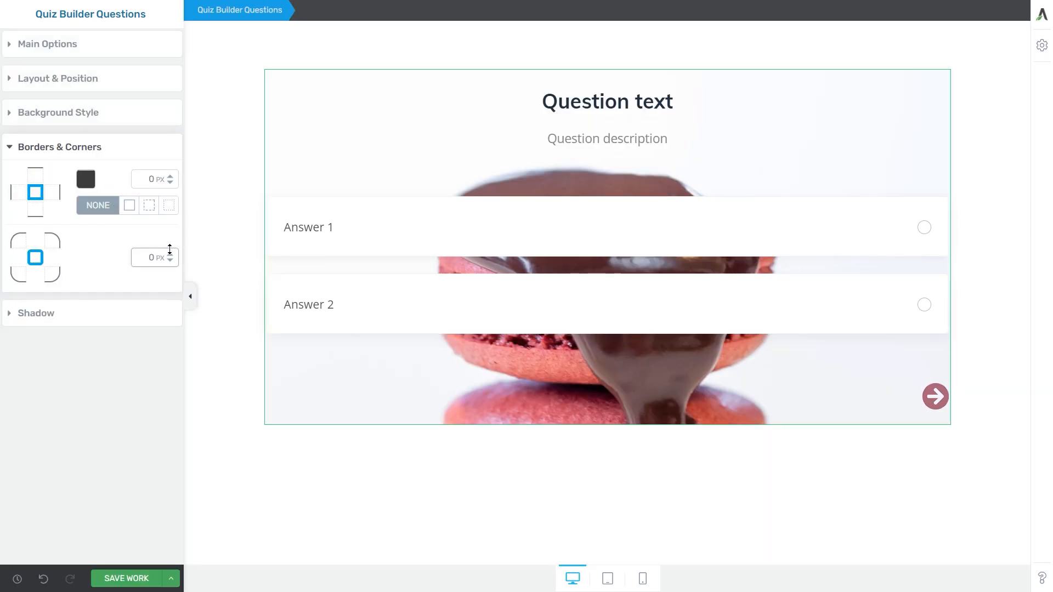
- Round all corners of the question block to 36 px and add a black outer shadow with 29% opacity
drag(169, 250, 175, 230)
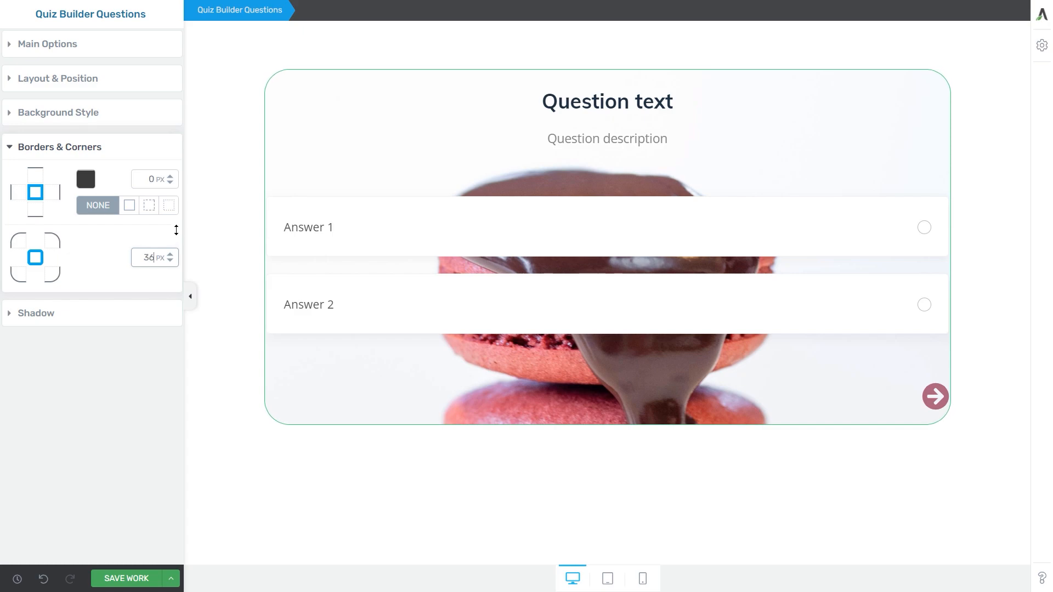
click(112, 148)
click(27, 187)
click(148, 208)
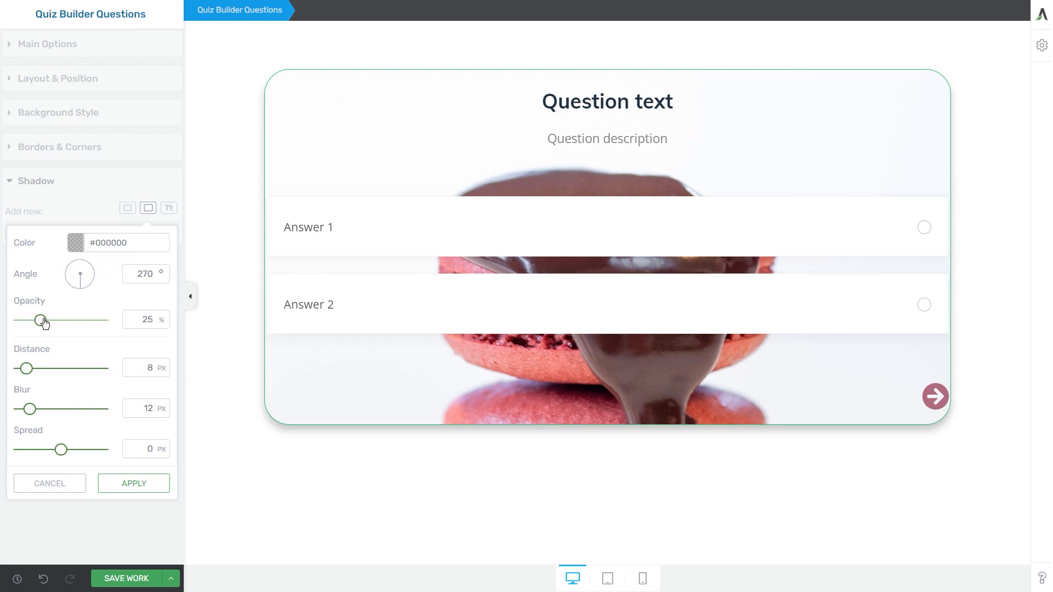
mouse_move(43, 323)
mouse_down()
mouse_move(59, 321)
mouse_move(45, 322)
mouse_up()
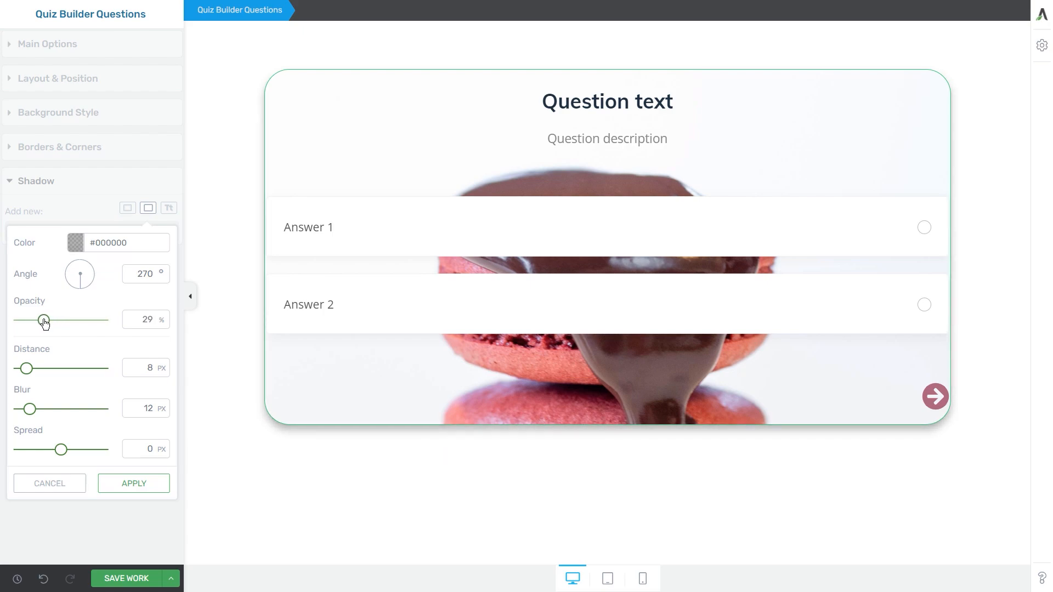
click(61, 483)
click(148, 181)
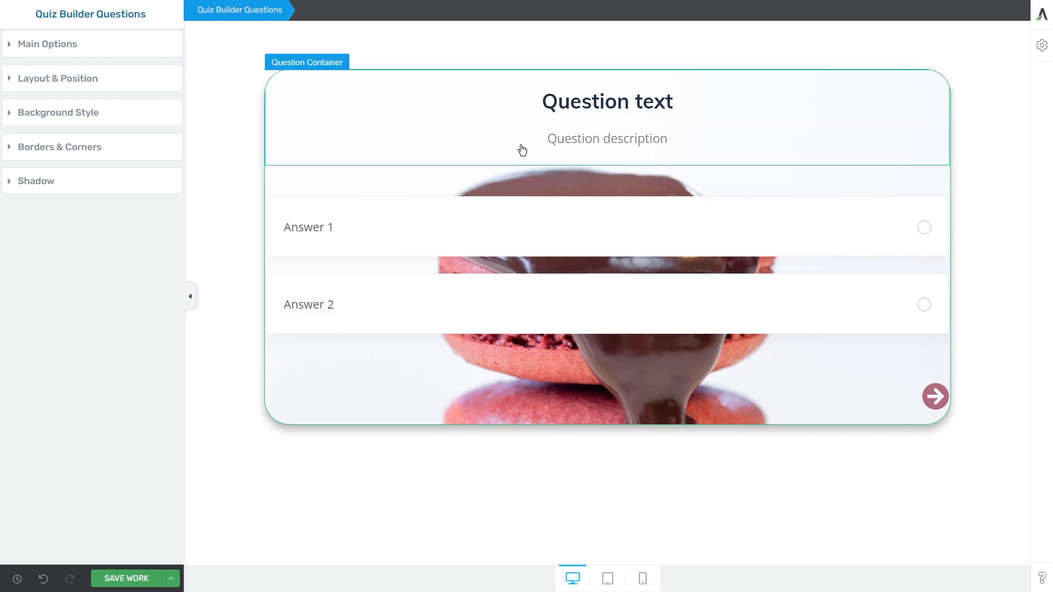
- Examine the styling options of the question text, question description and quiz answers, including the answers' typography
click(575, 102)
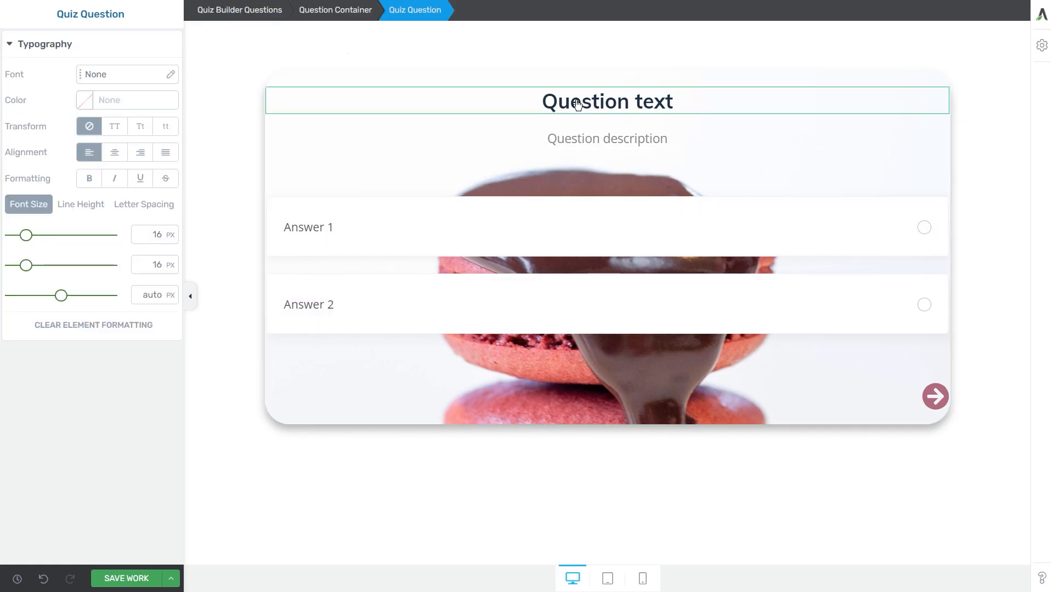
click(600, 137)
click(562, 227)
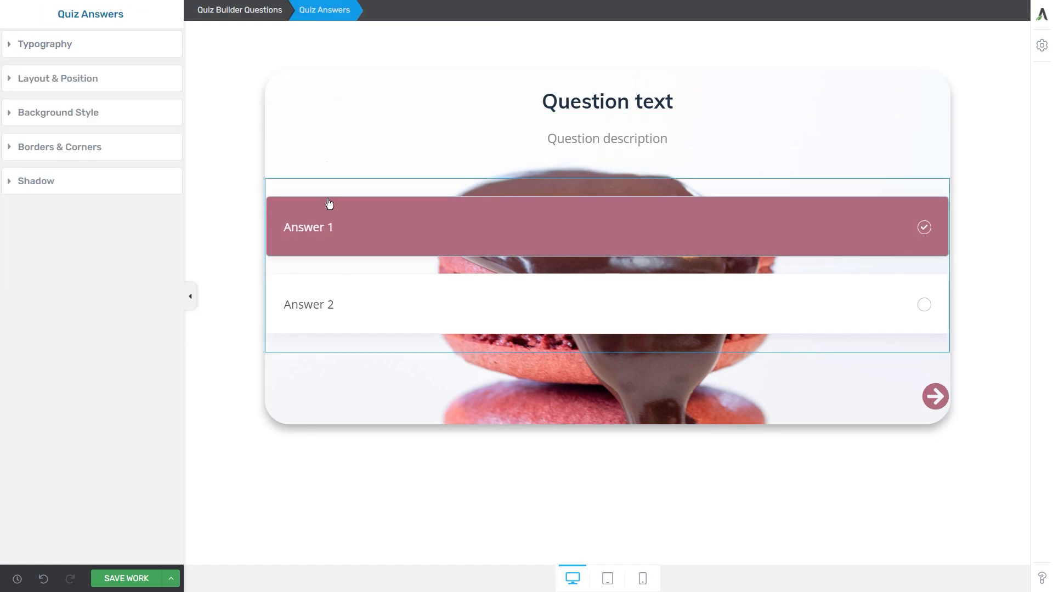
click(12, 44)
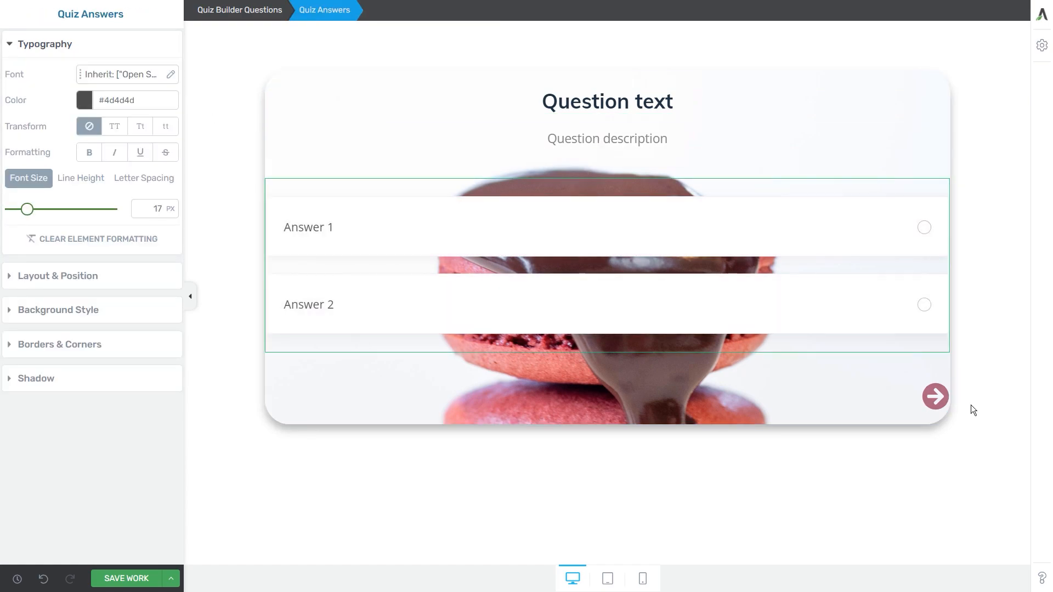
- Set the next-arrow icon's size to 46 px and its rotation to -16 degrees
click(935, 395)
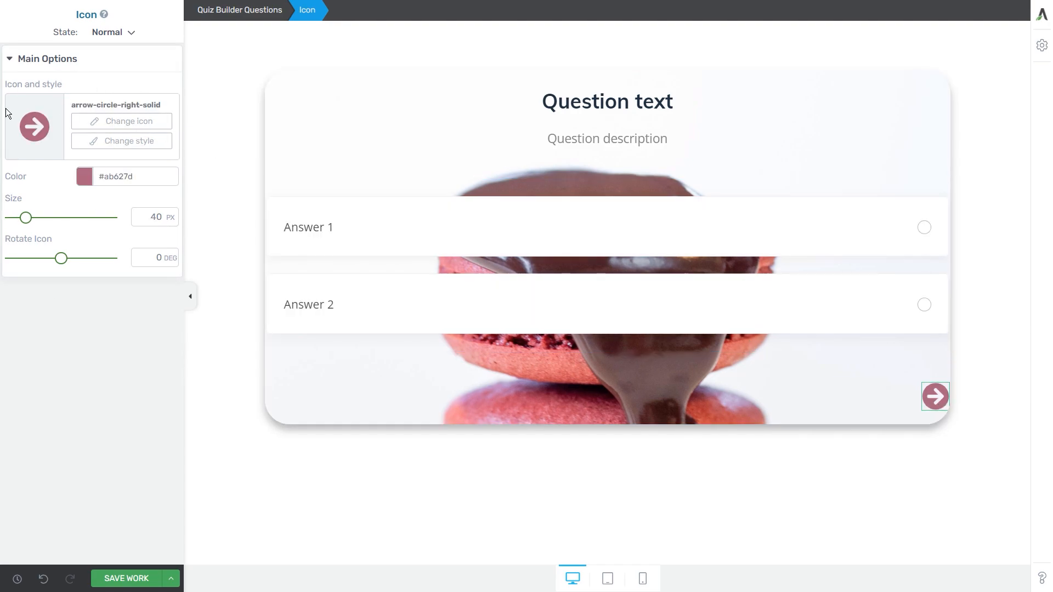
click(713, 235)
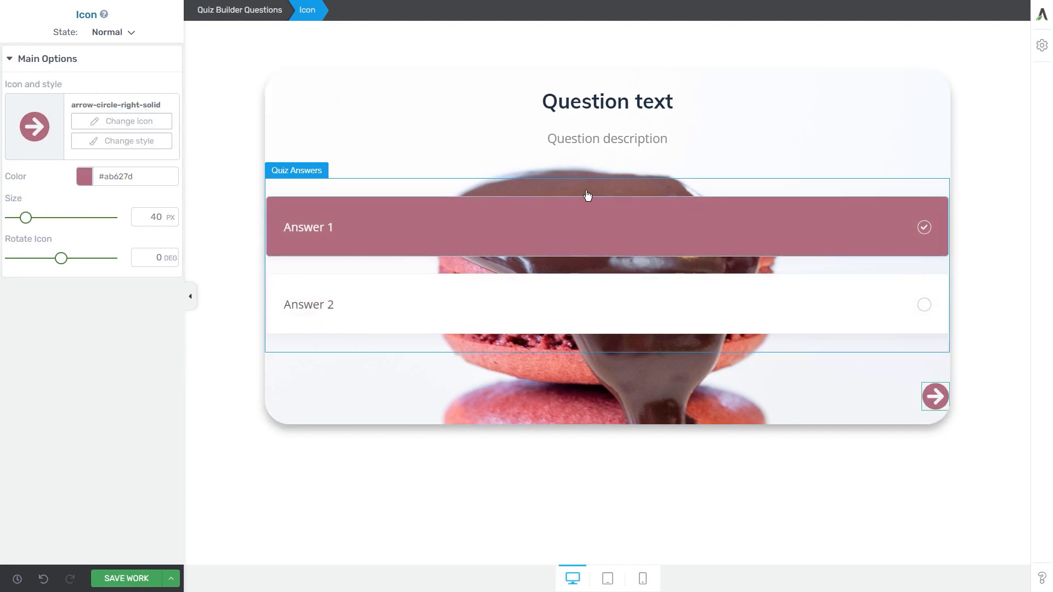
click(404, 304)
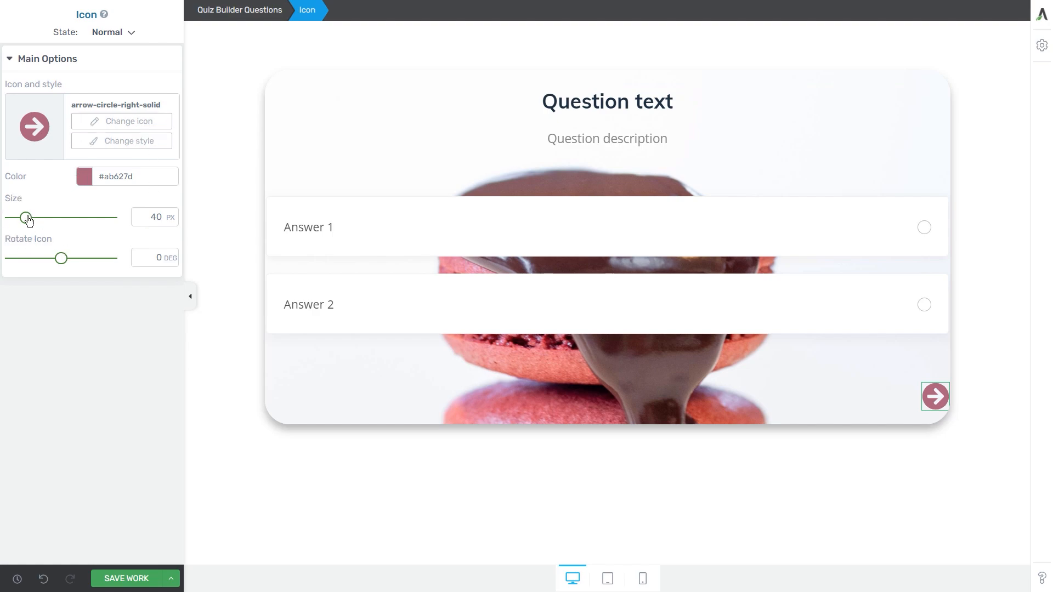
mouse_move(29, 220)
mouse_down()
mouse_move(47, 217)
mouse_move(29, 218)
mouse_up()
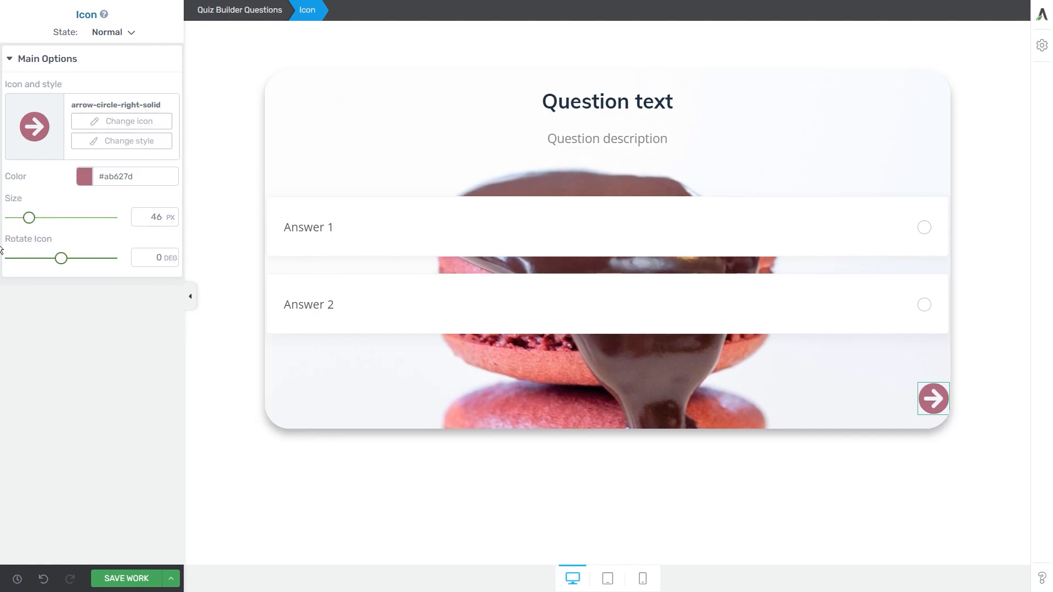
mouse_move(60, 260)
mouse_down()
mouse_move(48, 259)
mouse_move(73, 259)
mouse_move(57, 260)
mouse_up()
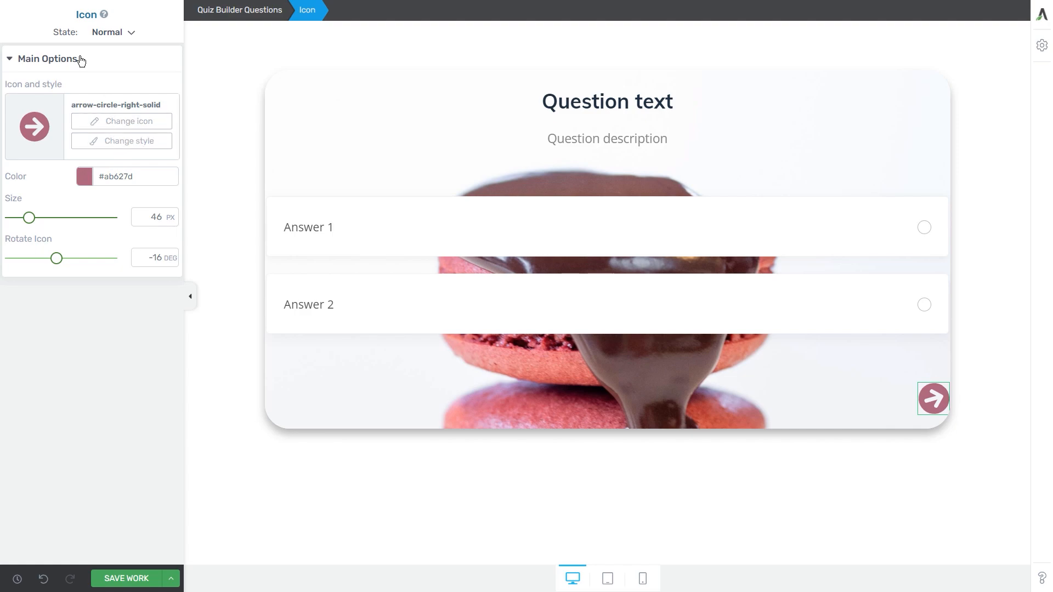
- Set the arrow icon's hover-state colour to #4a2935 and return to its normal state
click(120, 32)
click(95, 75)
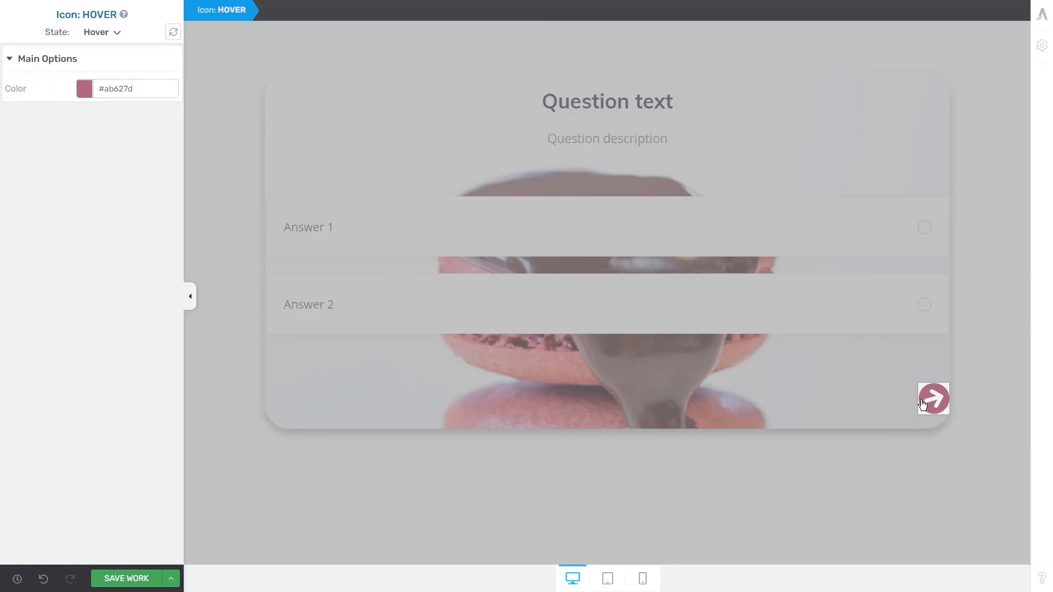
click(80, 94)
drag(82, 156, 83, 201)
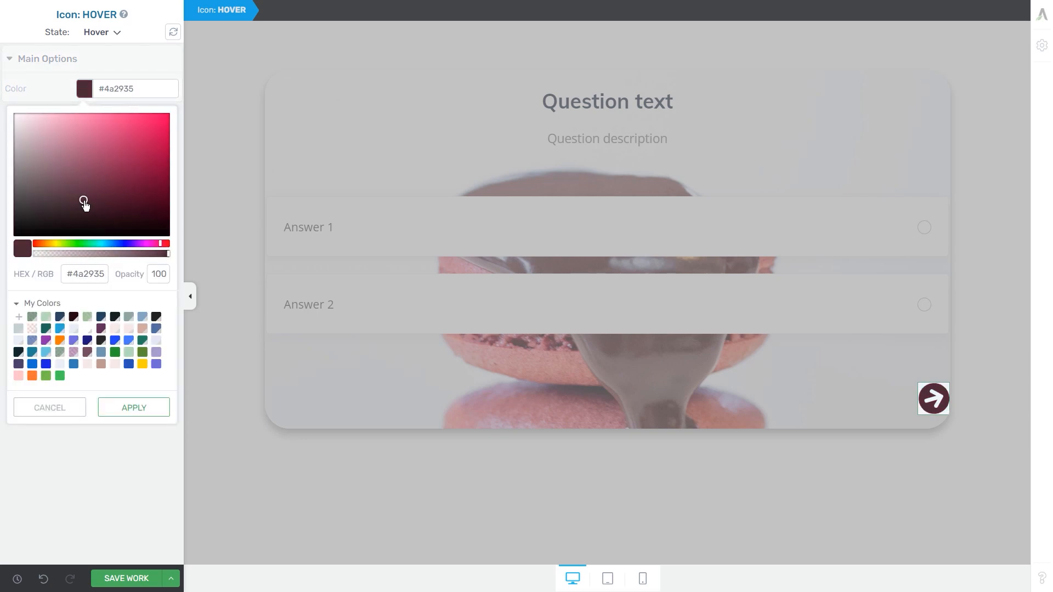
click(141, 410)
click(98, 34)
click(90, 53)
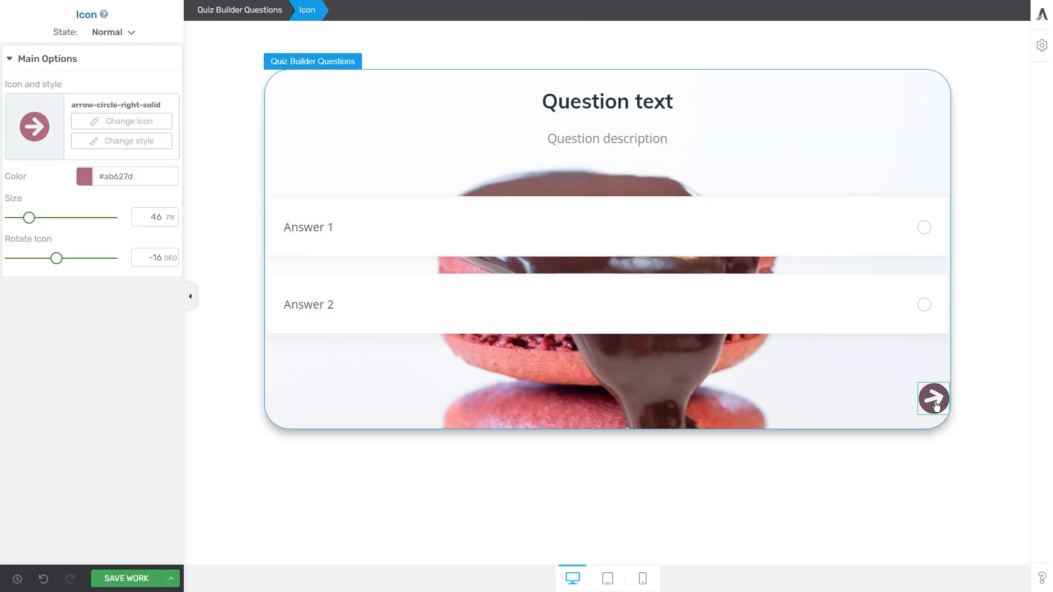
- Set the question description's font size to 22 px and save the quiz design
click(688, 163)
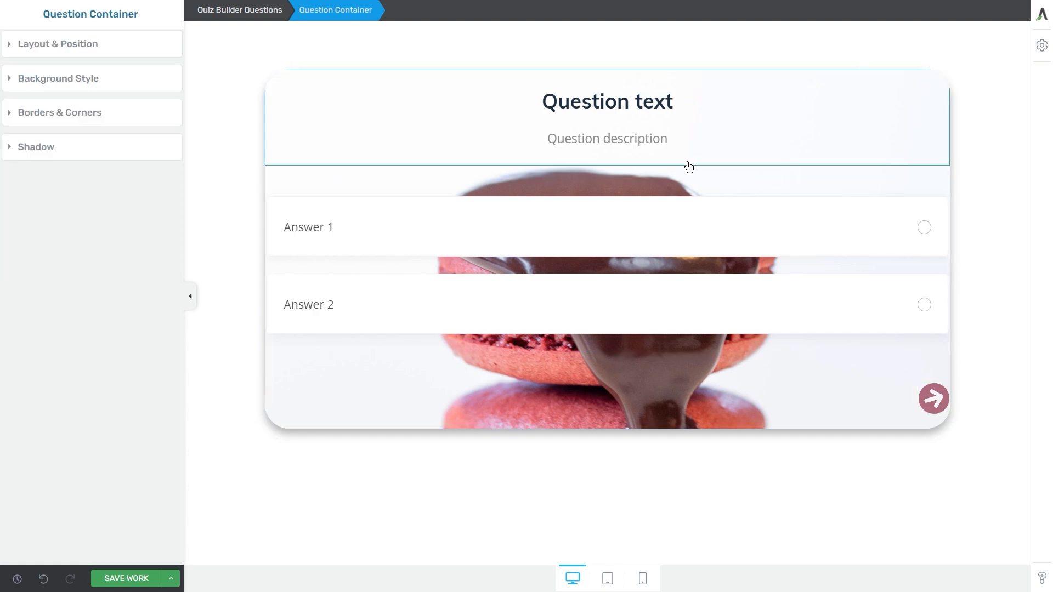
click(693, 145)
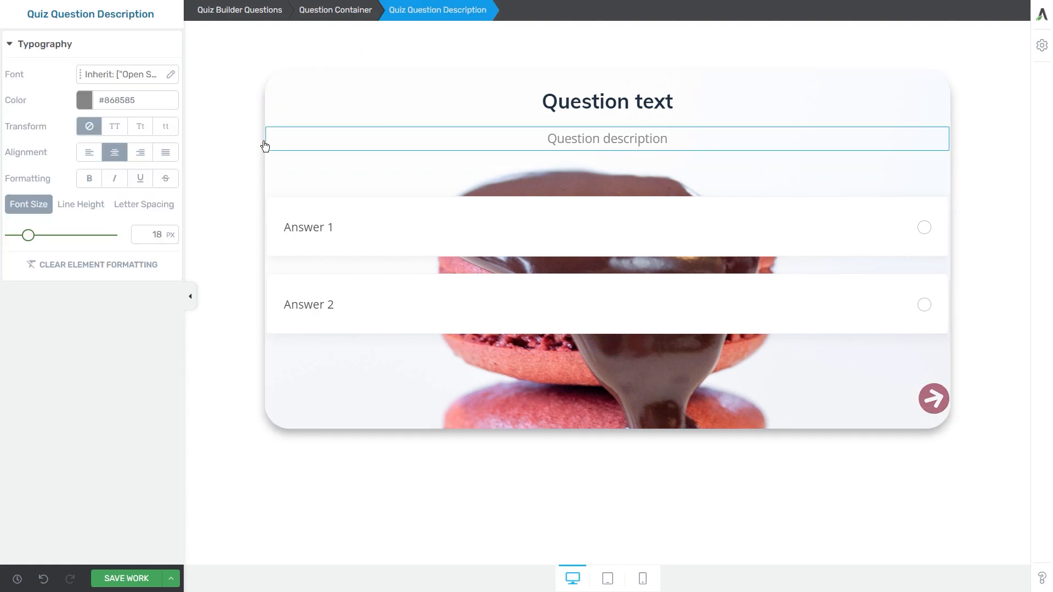
drag(28, 237, 40, 239)
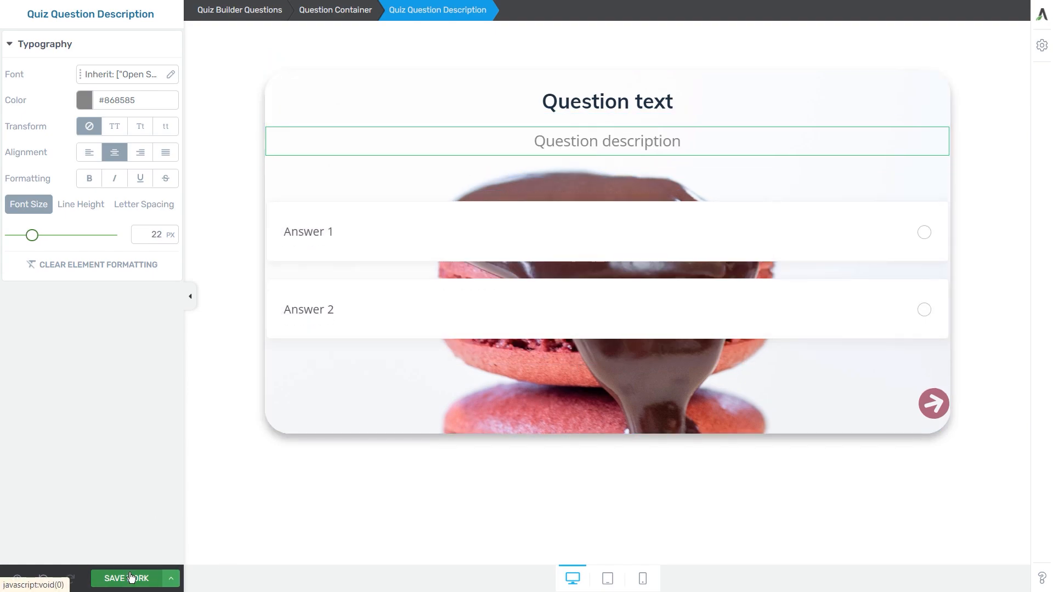
click(130, 577)
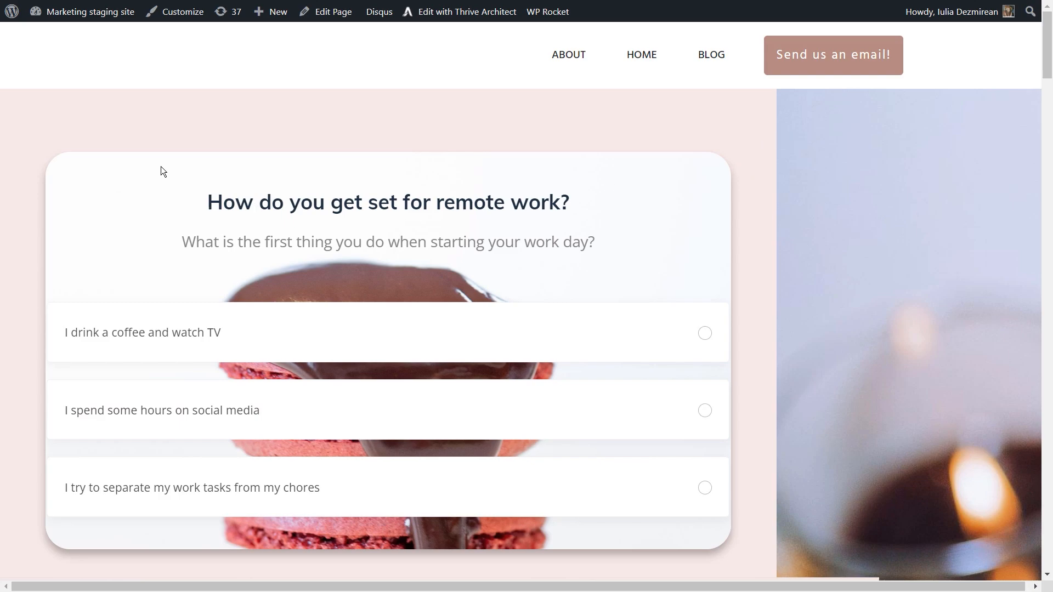
- Reload the live page, start the quiz from its splash page and answer the first questions to check the new design
right_click(165, 132)
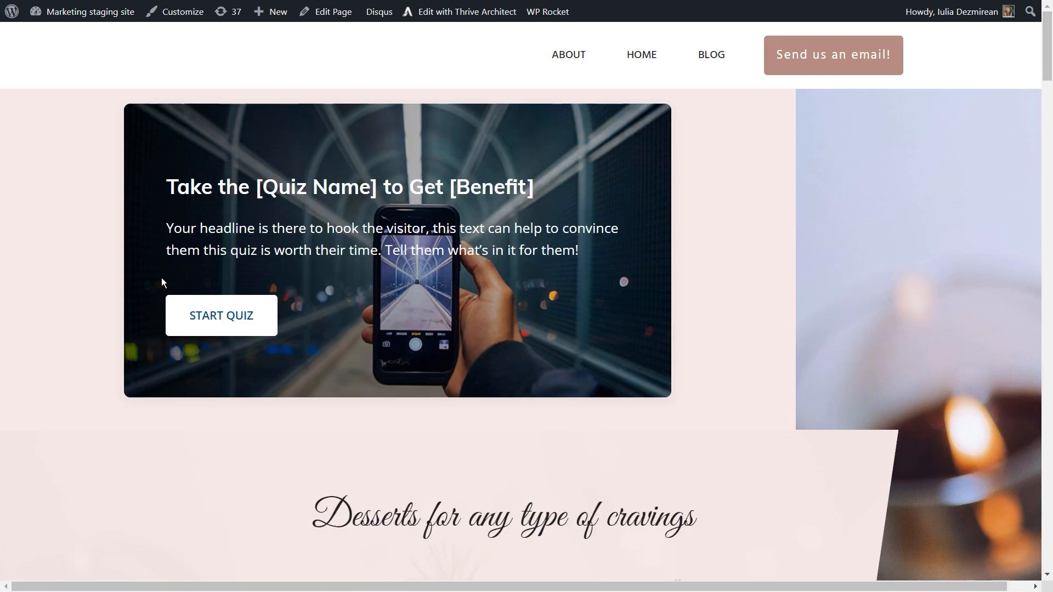
click(242, 327)
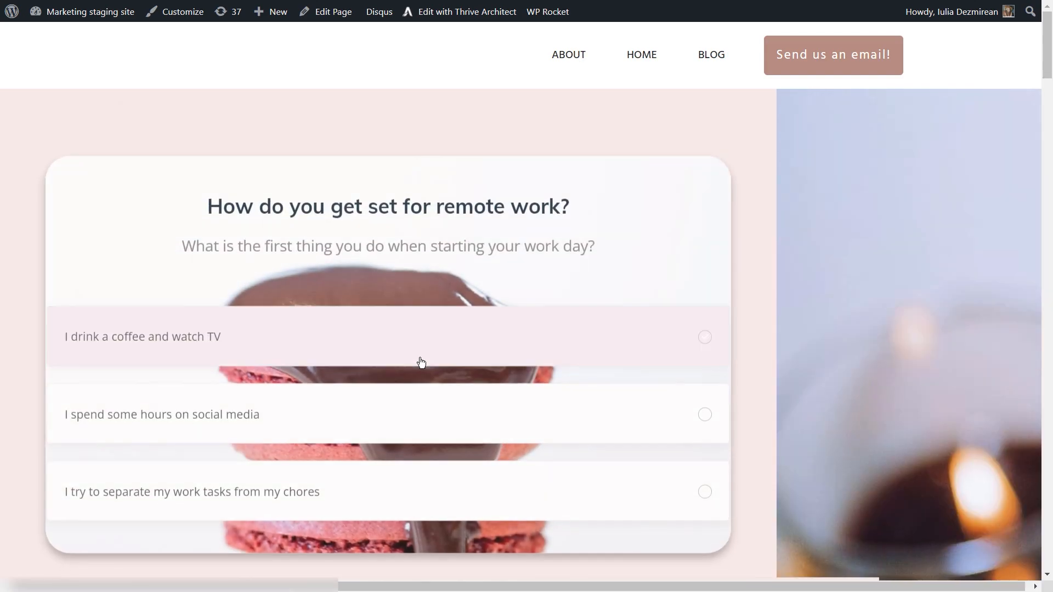
click(421, 359)
click(412, 357)
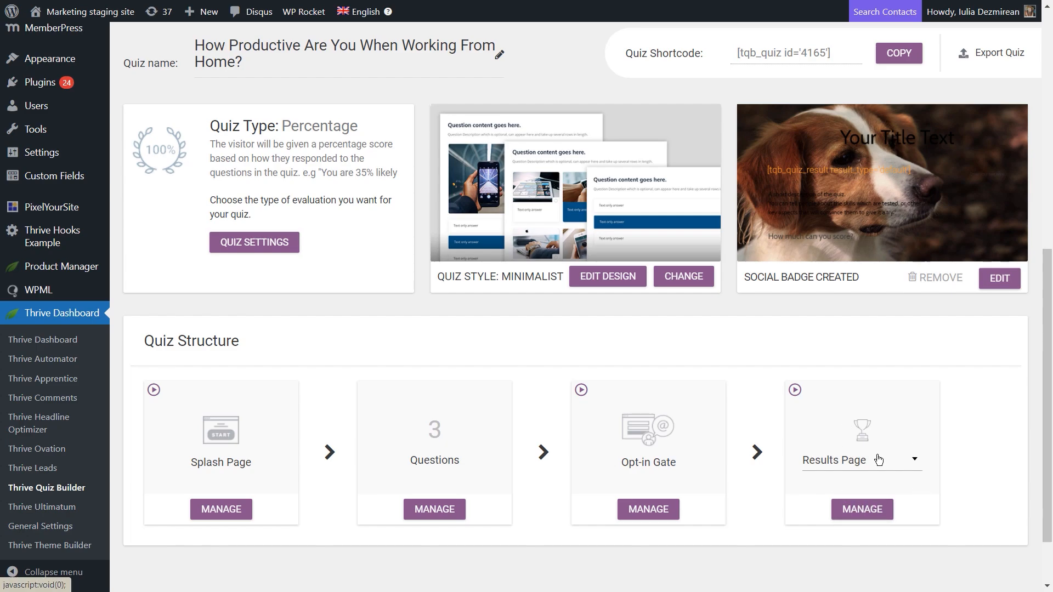
- Open the splash page from the quiz structure for design editing
click(235, 508)
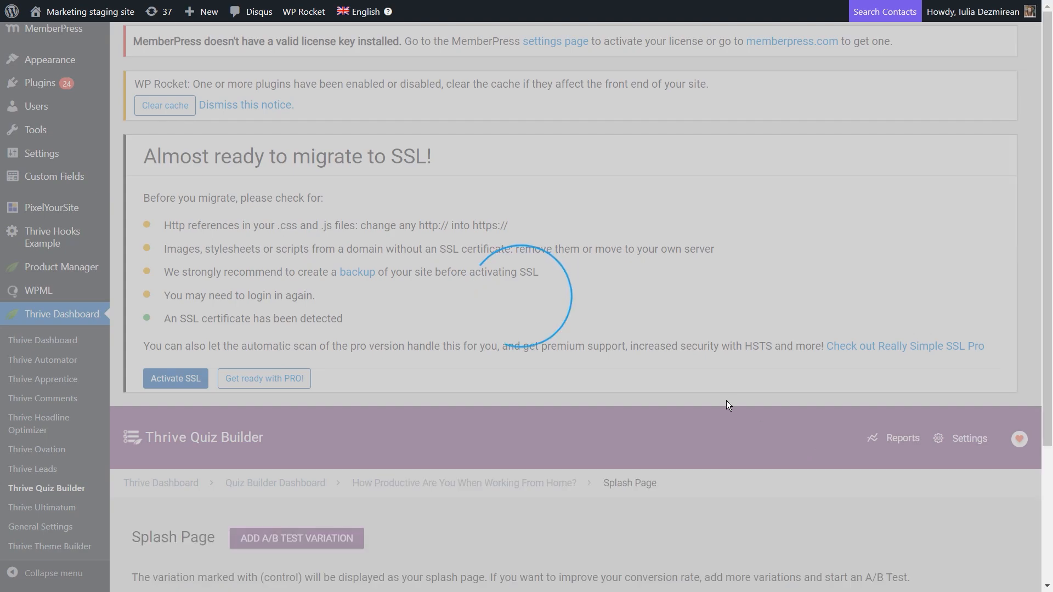
scroll(724, 401, down, 5)
click(943, 382)
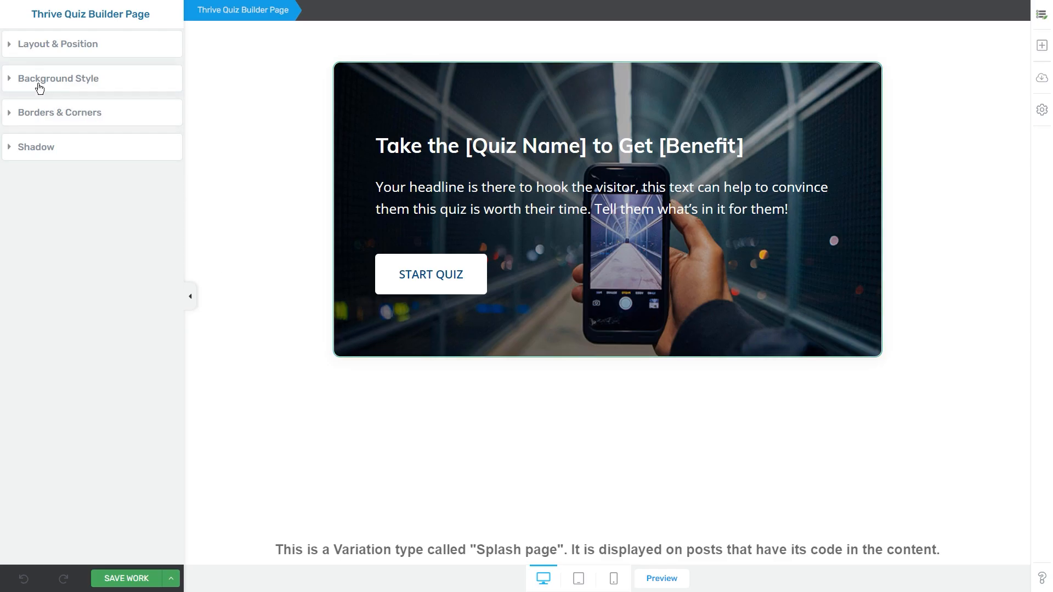
- Replace the splash page's background image splash-img-new-1.jpg with IMG_0195-2, reposition it vertically and apply it
click(40, 82)
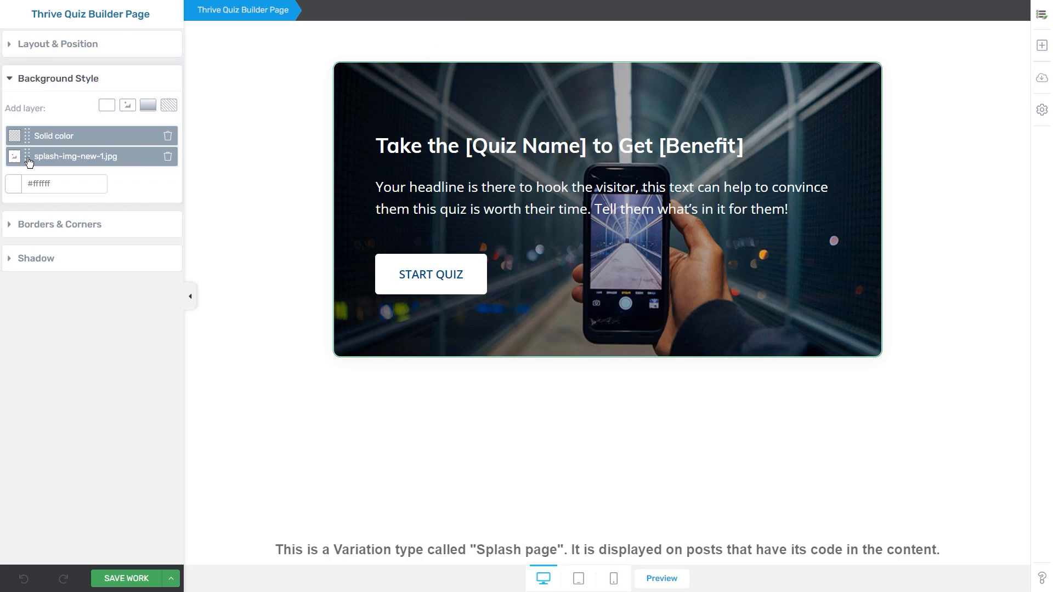
click(167, 157)
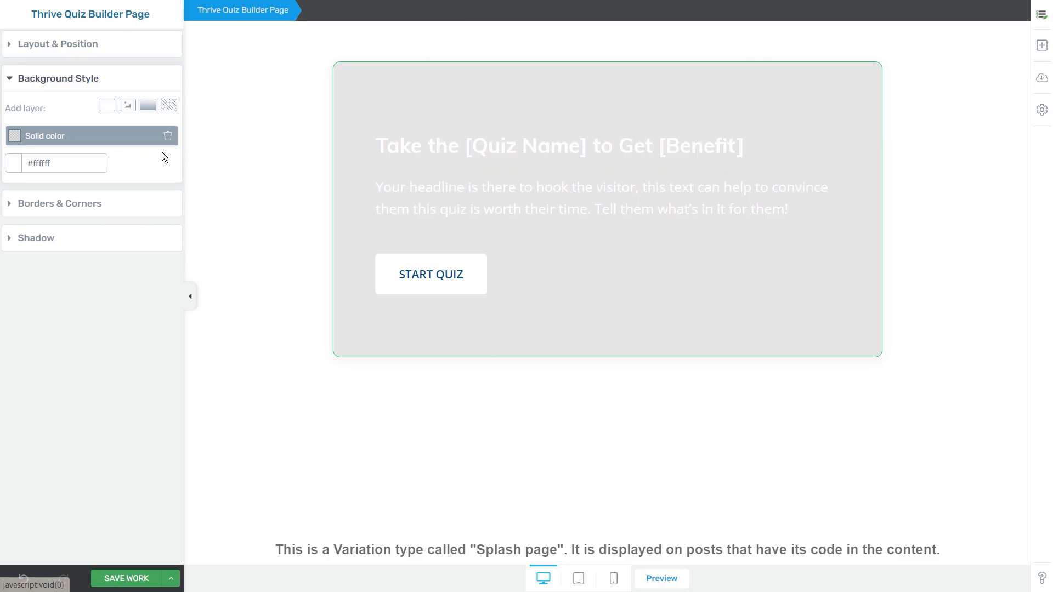
click(127, 104)
click(108, 155)
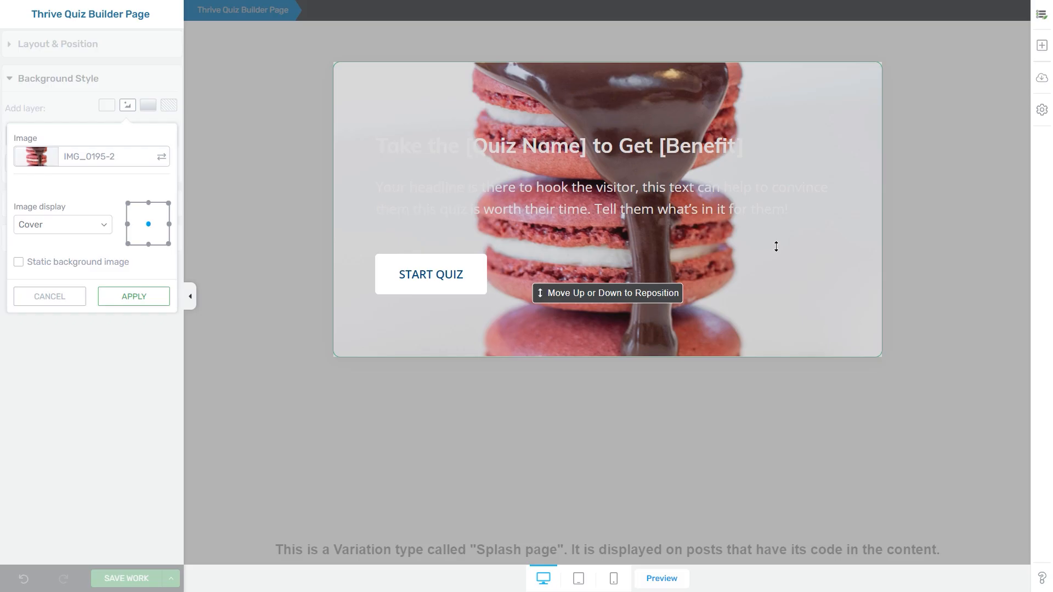
drag(775, 247, 706, 241)
click(166, 297)
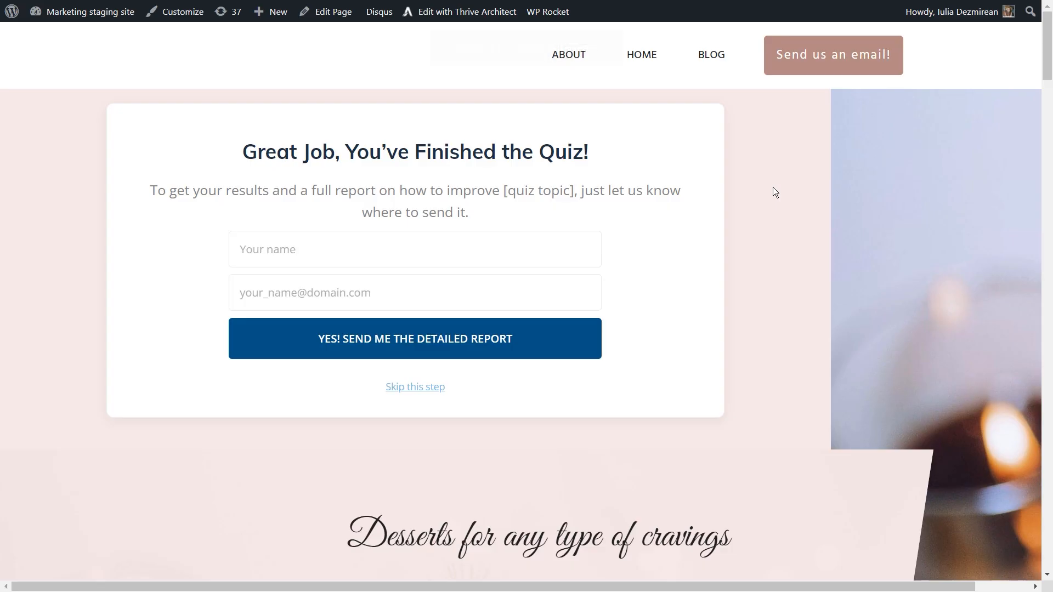
- Reload the live quiz page to check the new splash page background and start the quiz again
right_click(774, 189)
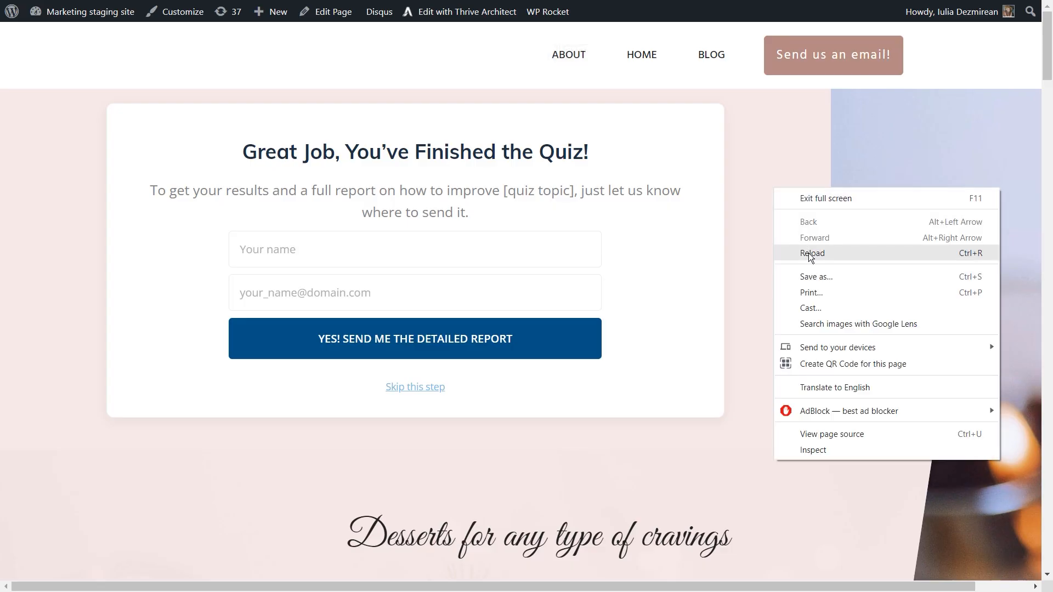
click(807, 251)
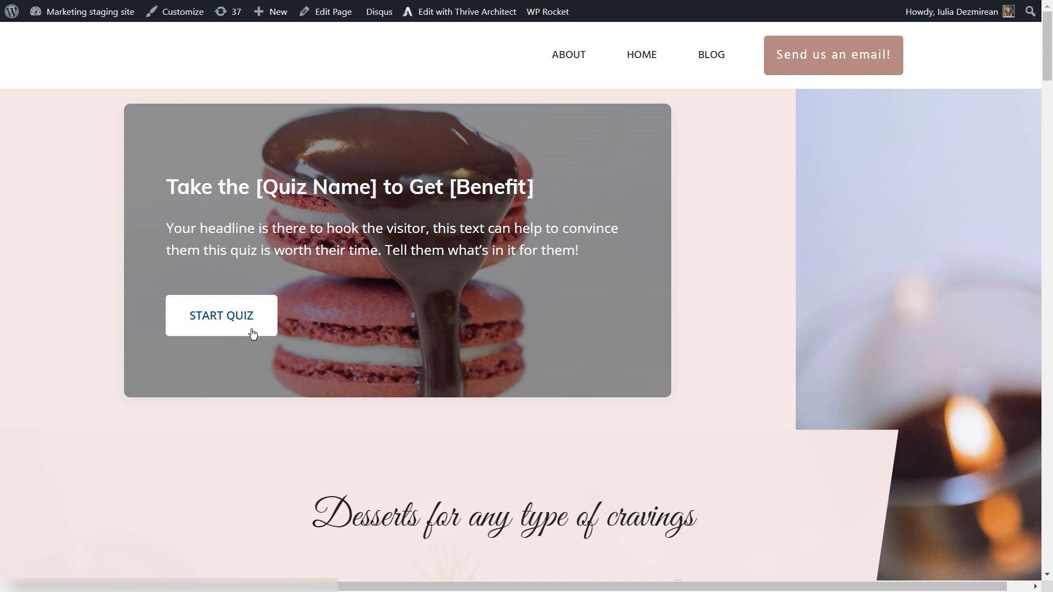
click(235, 318)
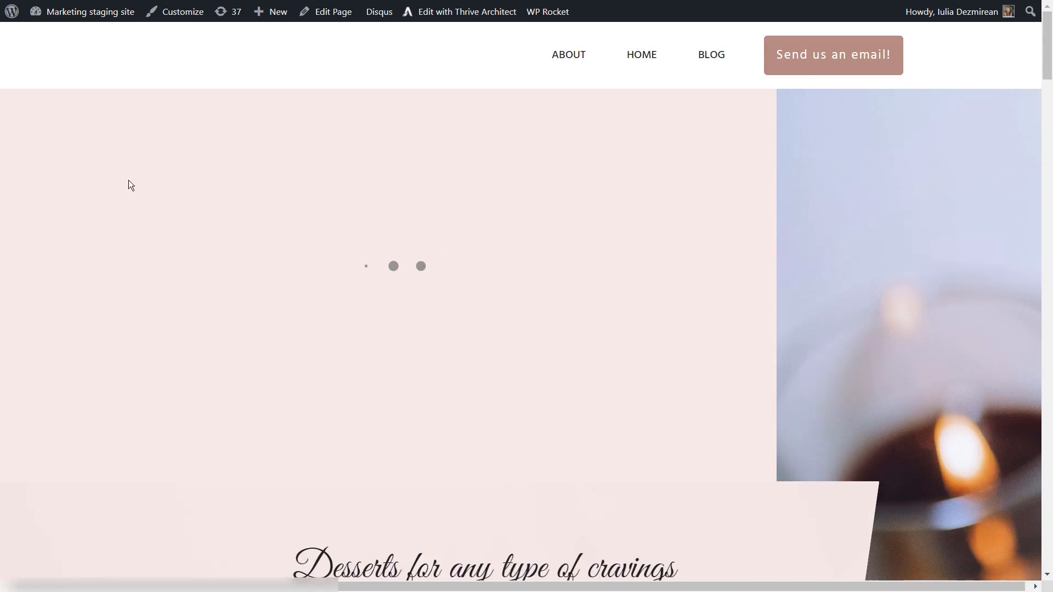